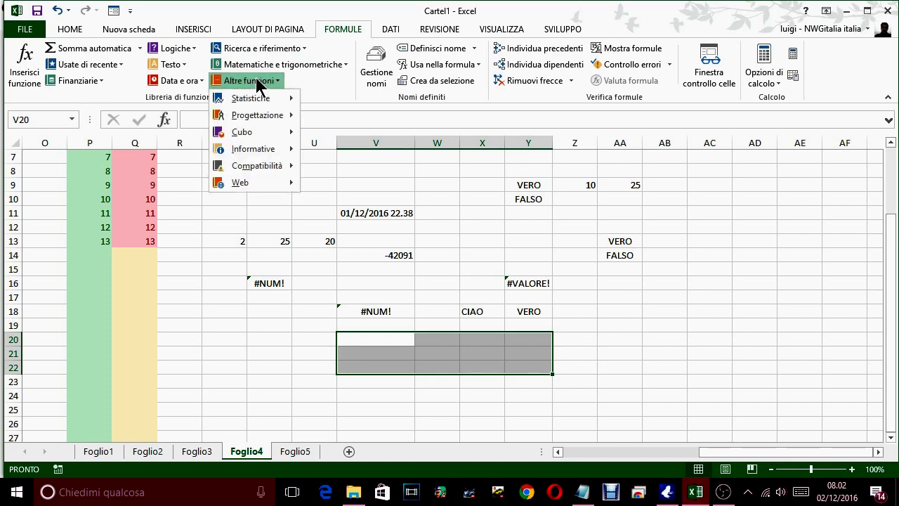
Insert the CONTA.SET.CUBO function in cell V20 with S13:U13 as its Insieme, and view the error options for the cell
mouse_move(264, 137)
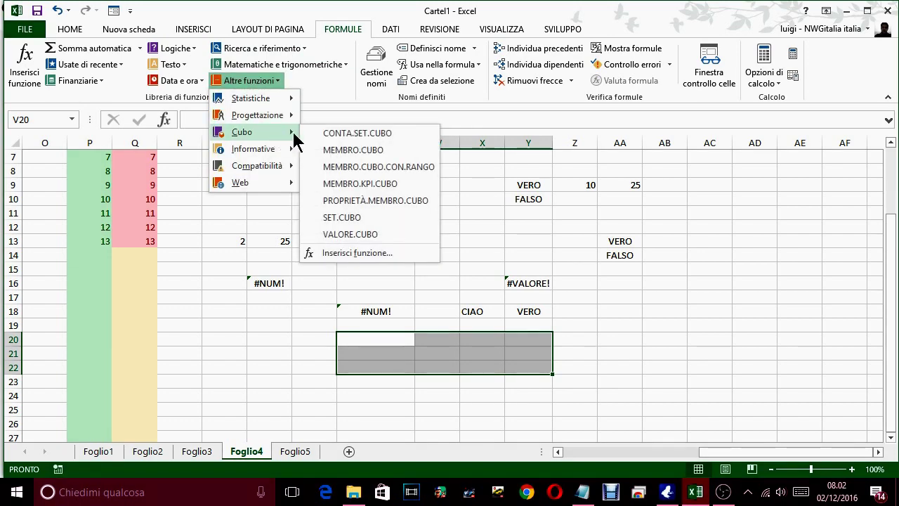
left_click(353, 132)
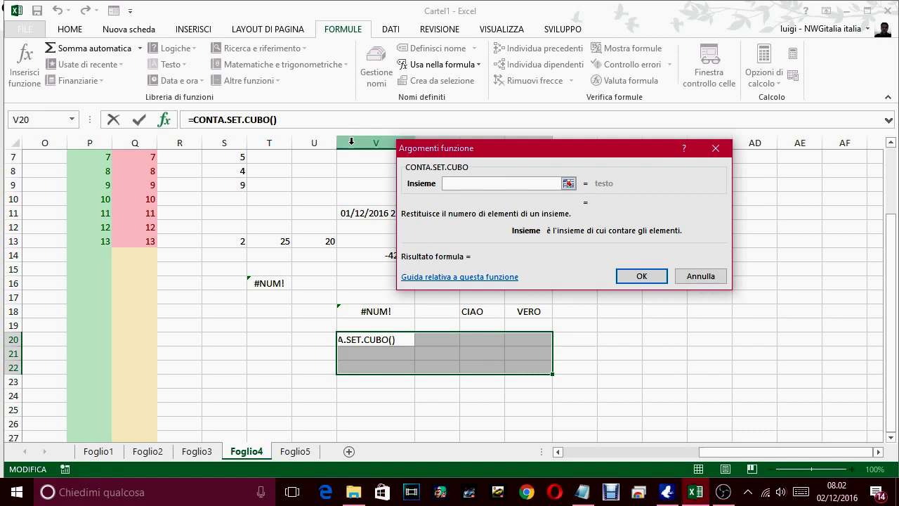
left_click_drag(232, 241, 321, 241)
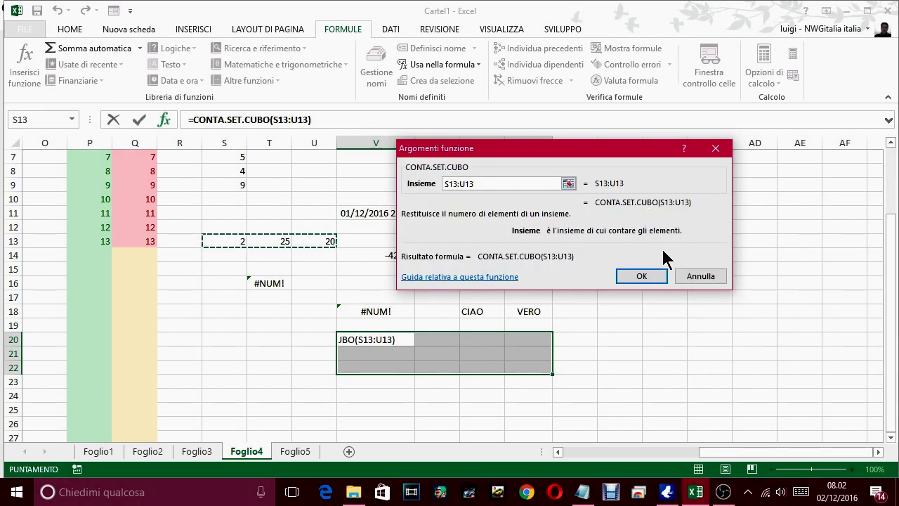
left_click(641, 275)
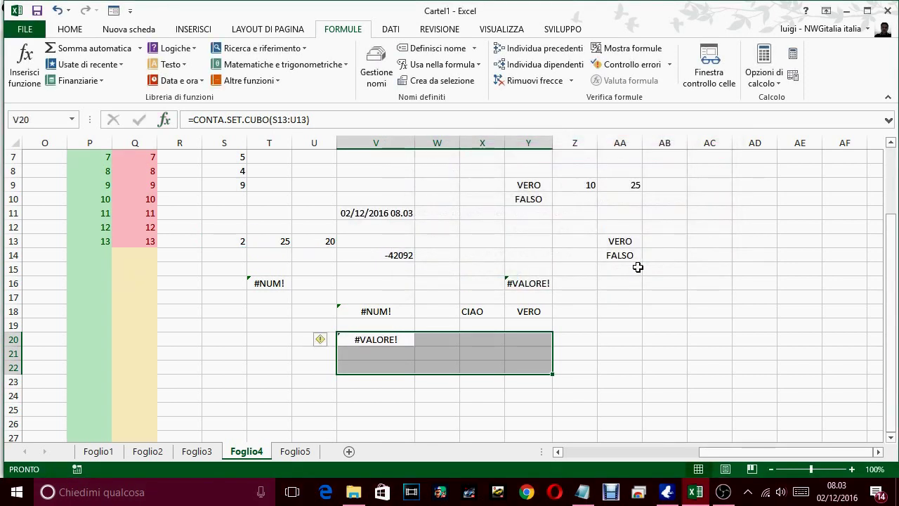
left_click(322, 340)
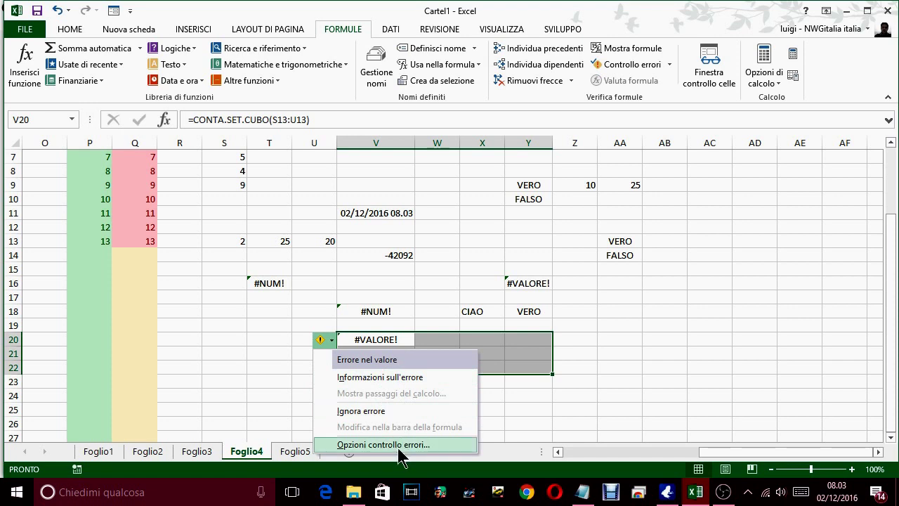
left_click(650, 354)
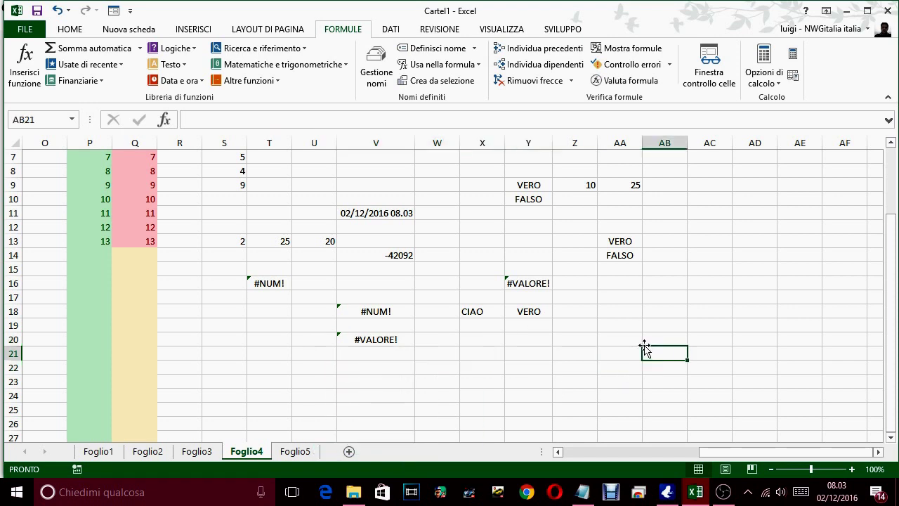
Insert the ARROTONDA.ECCESSO function in cell Z20 with T13:U13 as Num and S13:V13 as Peso
left_click(571, 339)
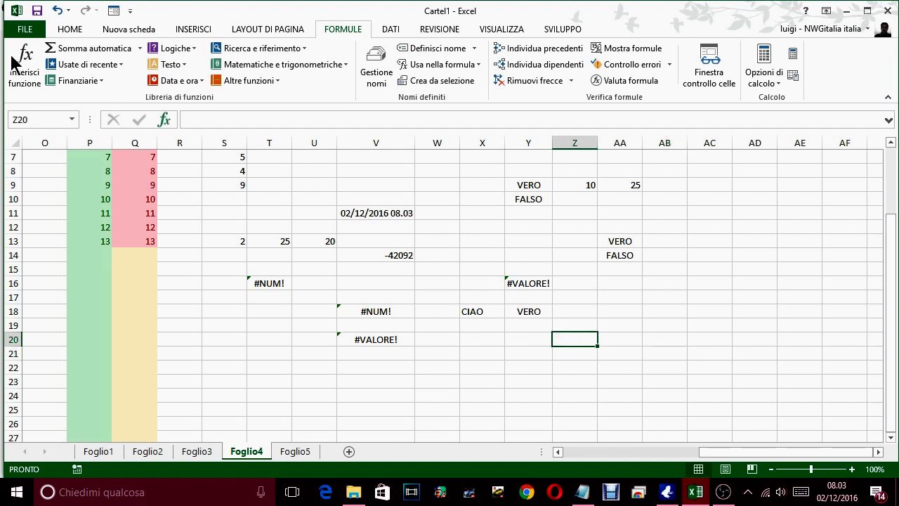
left_click(237, 82)
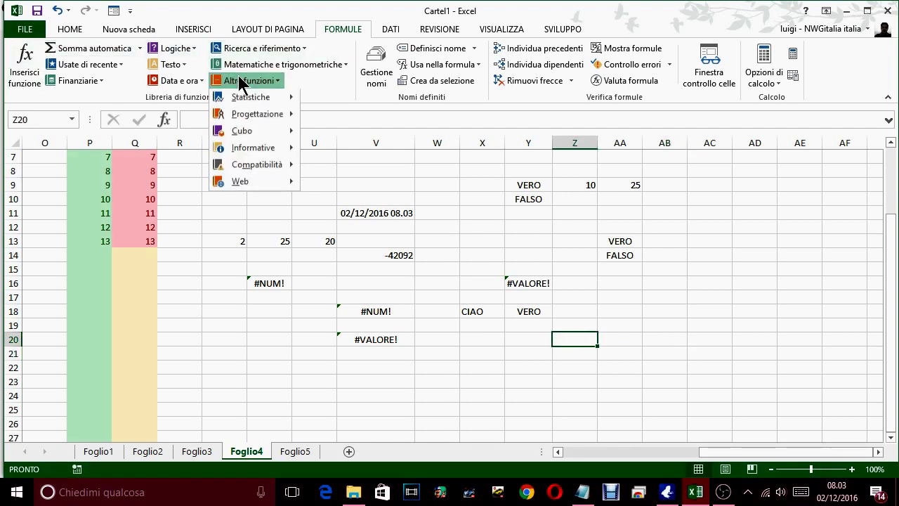
mouse_move(266, 171)
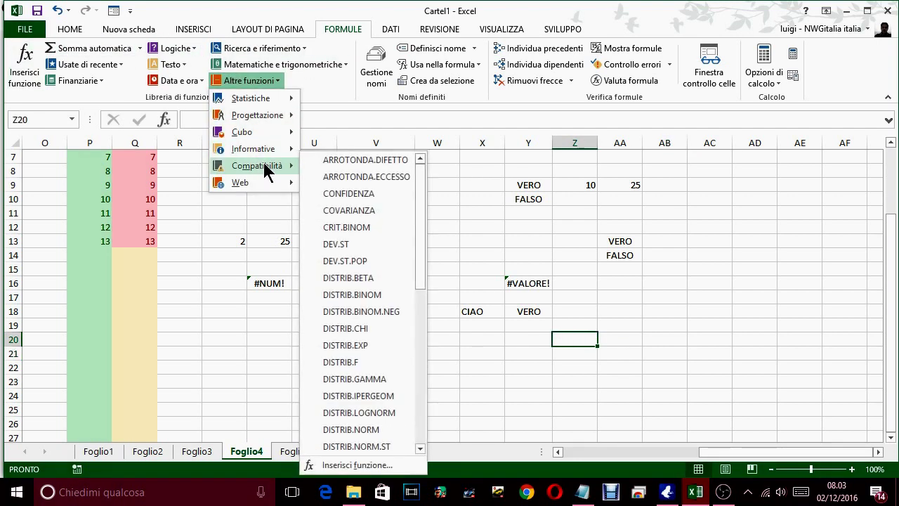
left_click(356, 177)
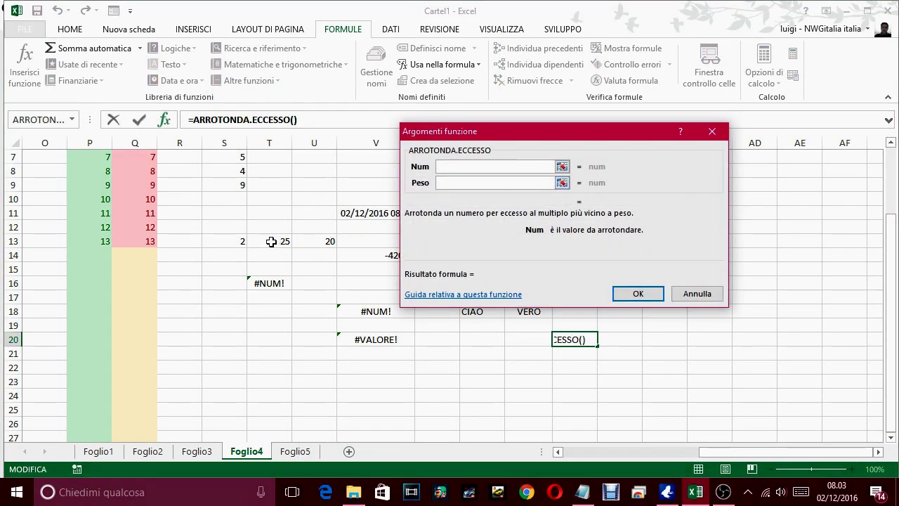
left_click_drag(274, 243, 323, 241)
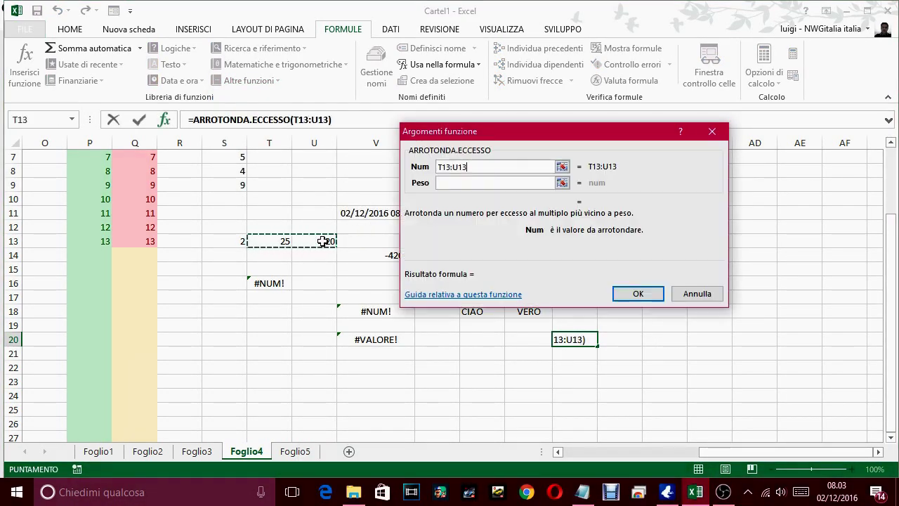
left_click(481, 183)
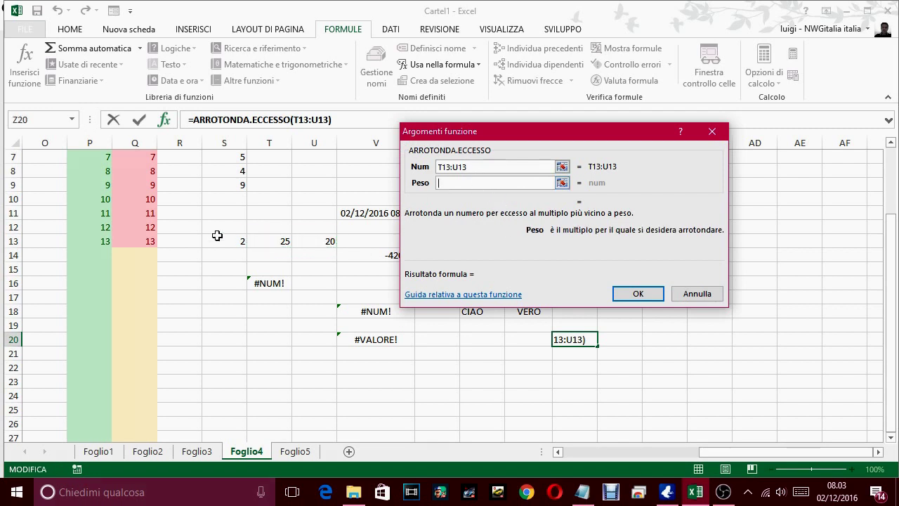
left_click_drag(219, 241, 364, 239)
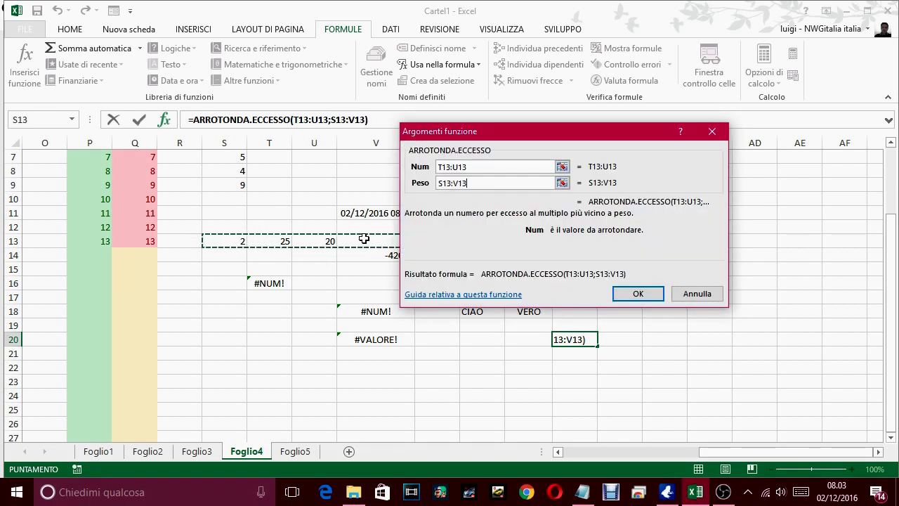
left_click(638, 294)
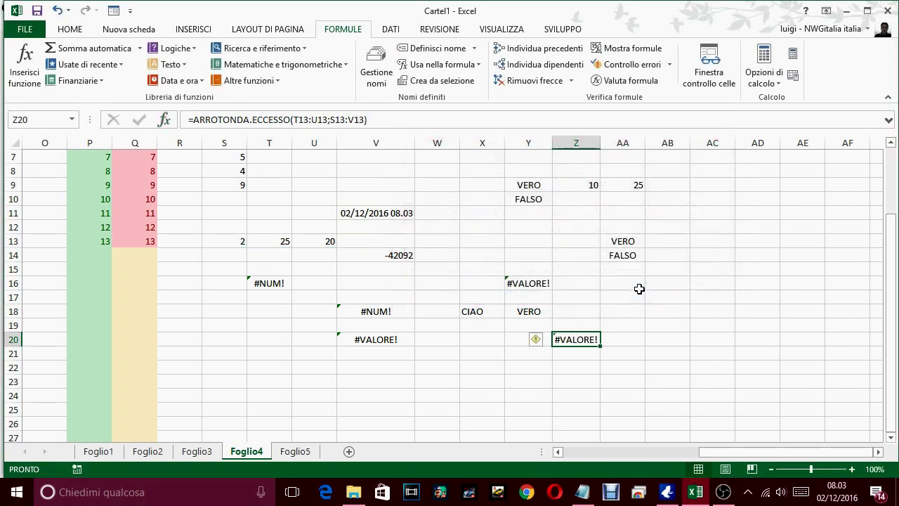
Display the formulas in the sheet's cells to review them, and switch back to showing results
left_click(650, 51)
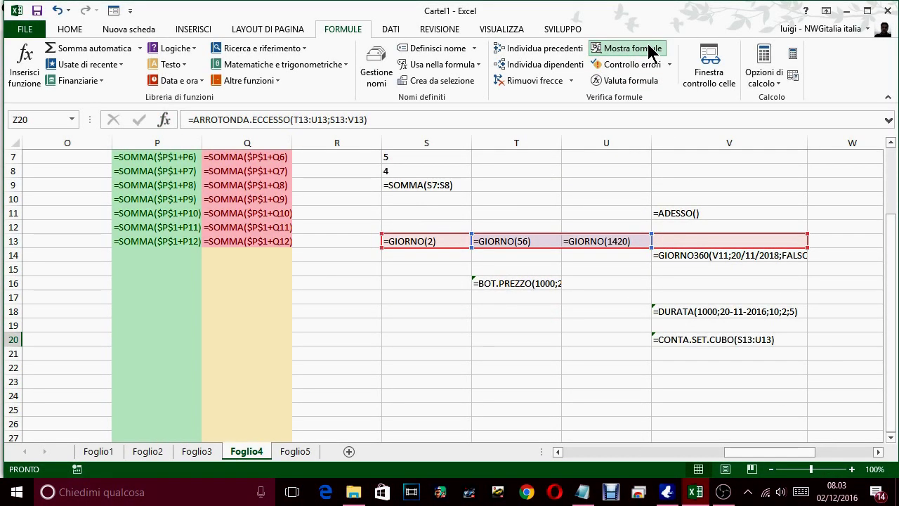
left_click(653, 50)
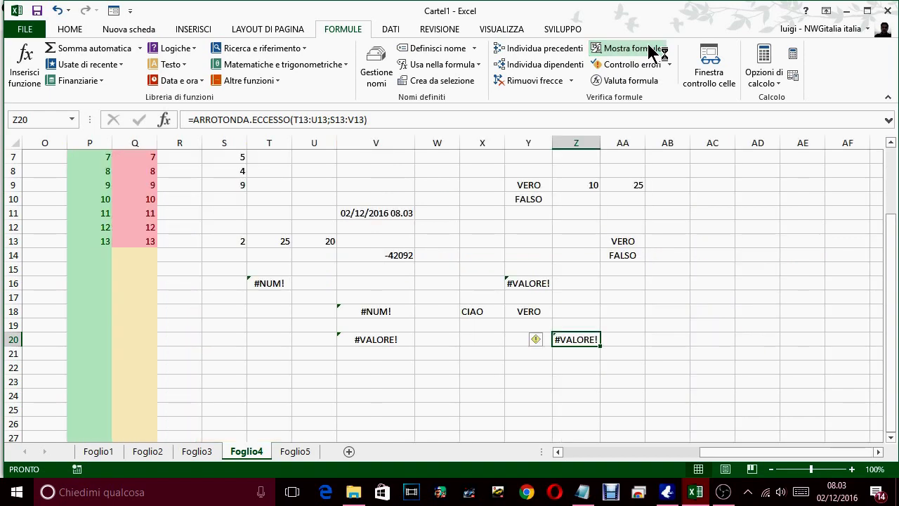
left_click(652, 51)
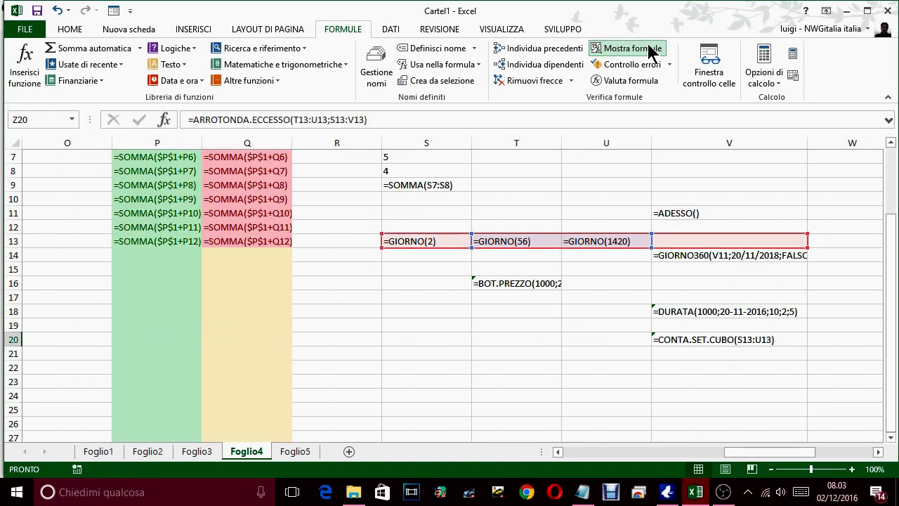
left_click(650, 51)
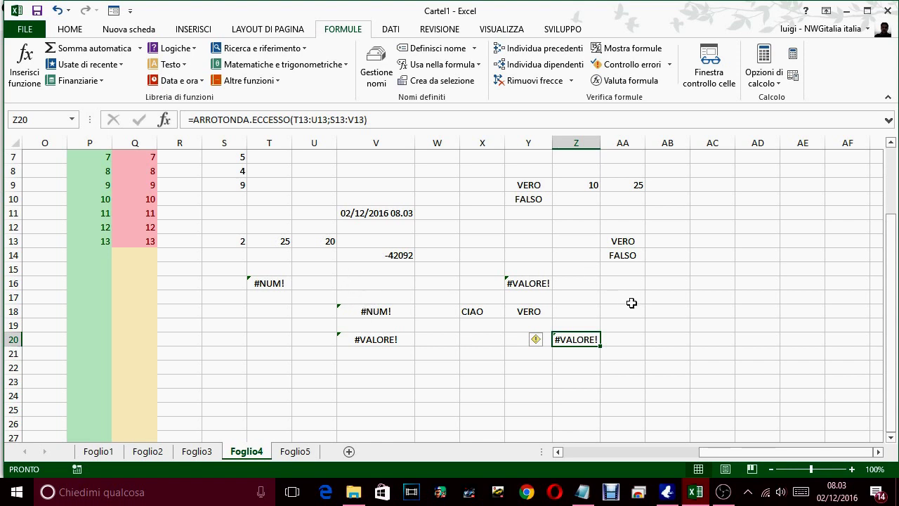
Fill the ARROTONDA.ECCESSO formula from cell Z20 across the range Z20:AB22
mouse_move(664, 340)
left_mouse_down()
mouse_move(674, 333)
mouse_move(667, 325)
left_mouse_up()
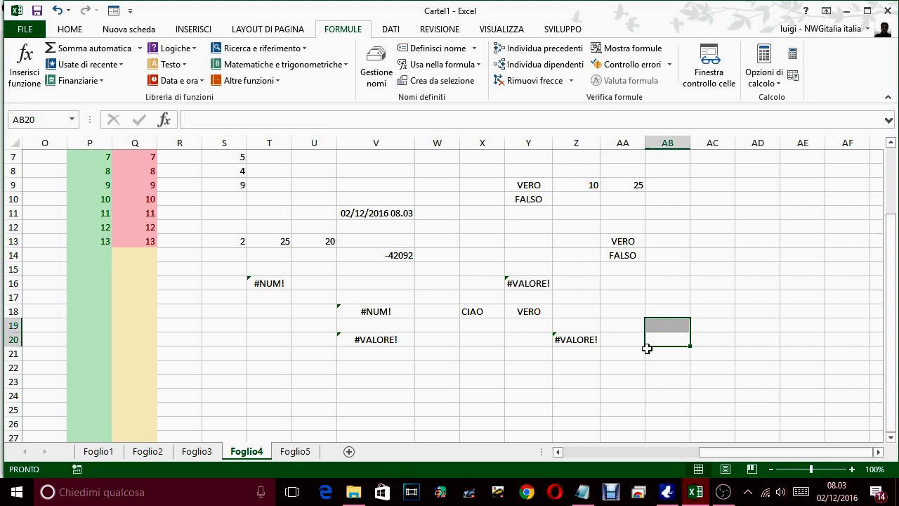
left_click(591, 340)
left_click_drag(599, 346, 637, 356)
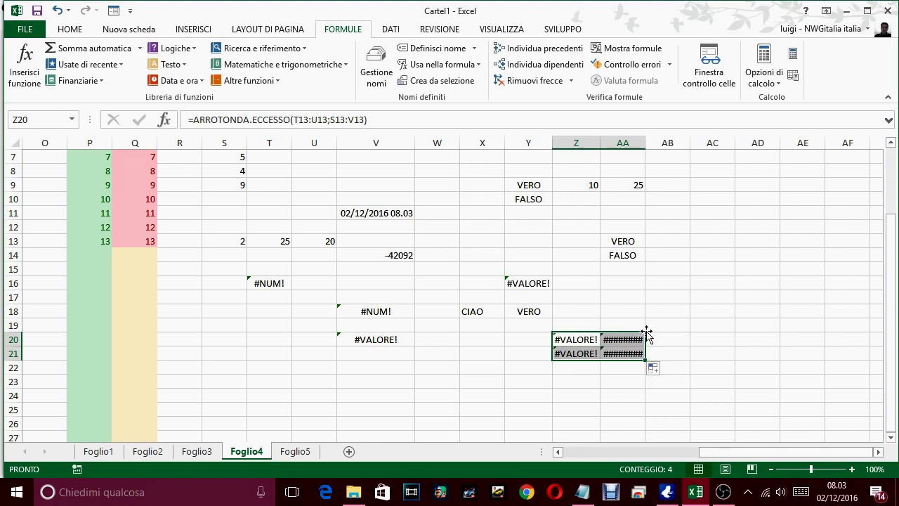
left_click_drag(645, 360, 685, 376)
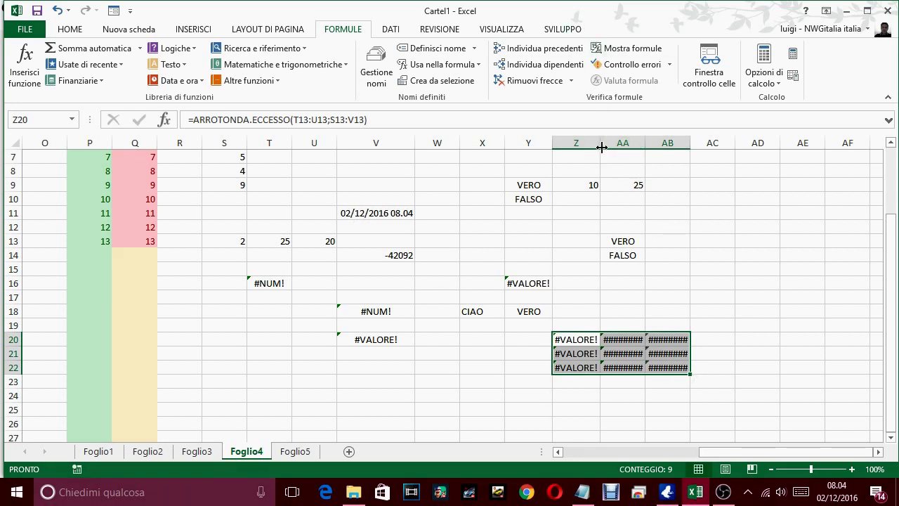
AutoFit the widths of columns AA and AB to their contents, and select cell AA20 to check its formula
left_click(602, 151)
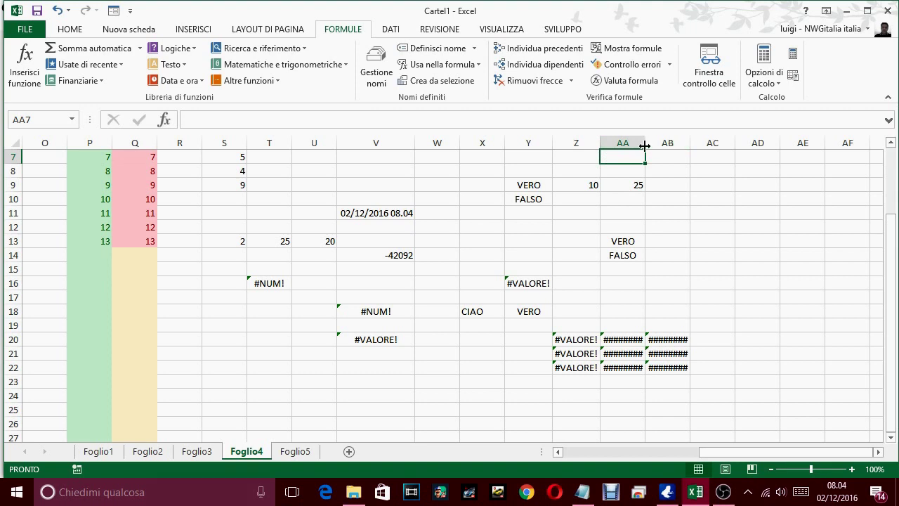
double_click(645, 144)
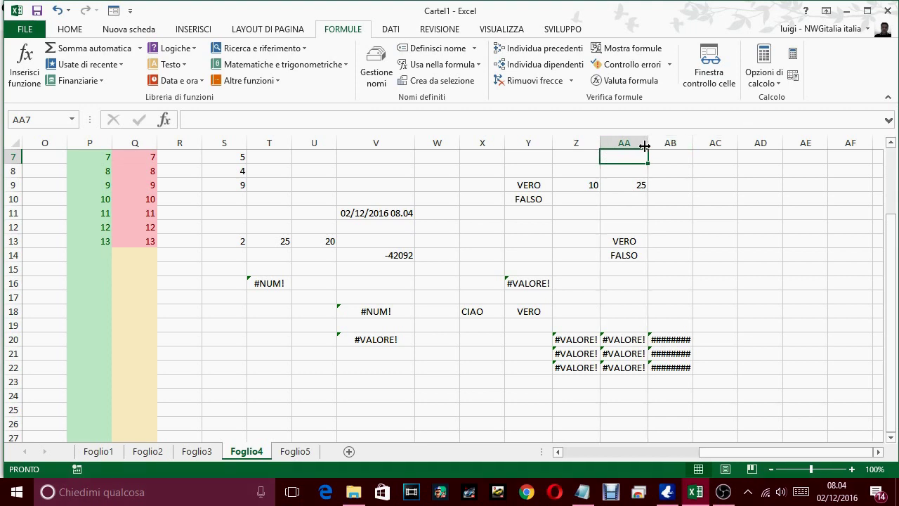
double_click(692, 146)
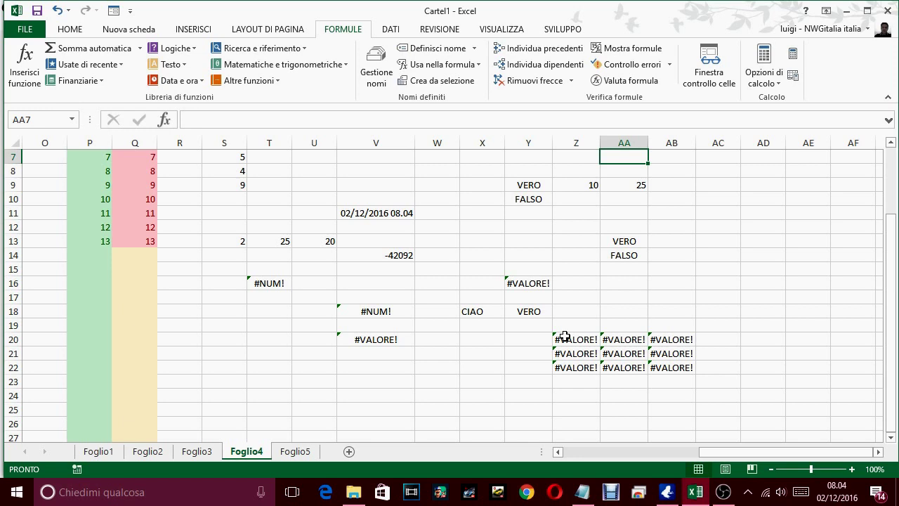
left_click(605, 338)
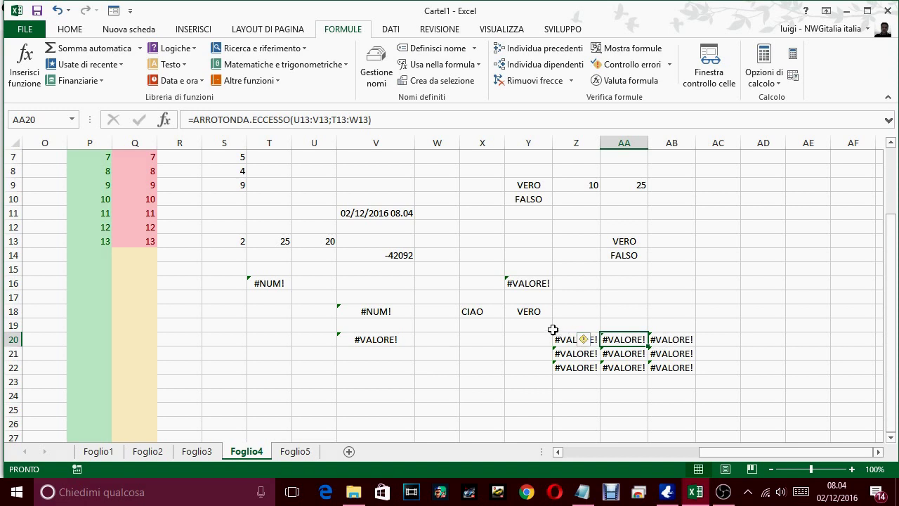
Insert the ARCTAN.2 function in cell Z18 with S13 as X and T13 as Y
left_click_drag(566, 311, 675, 381)
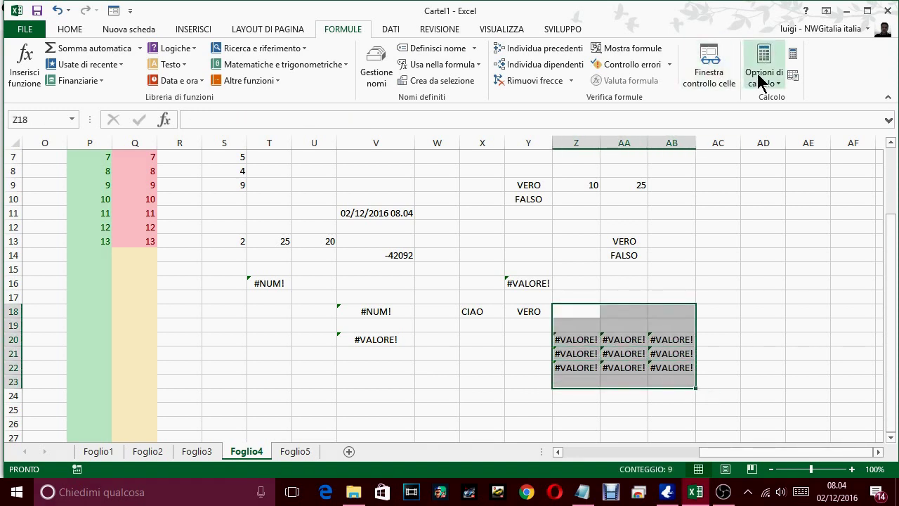
left_click(324, 66)
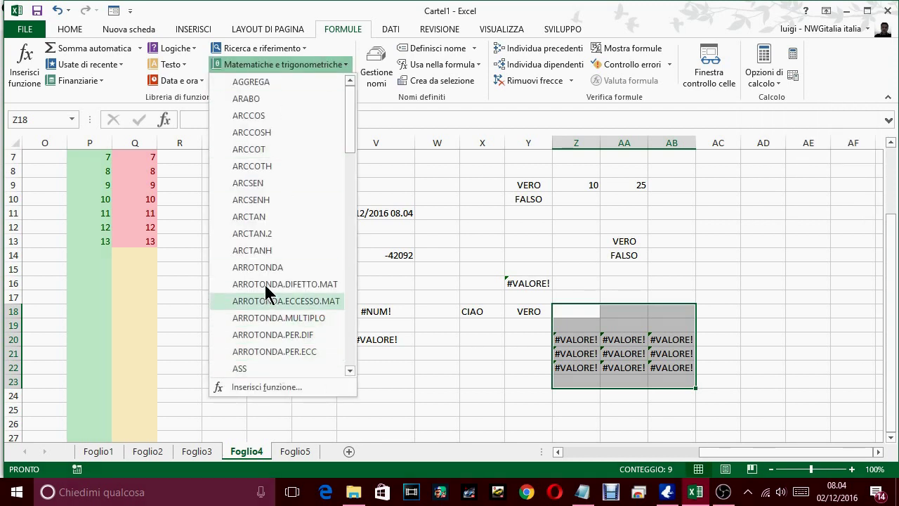
left_click(272, 230)
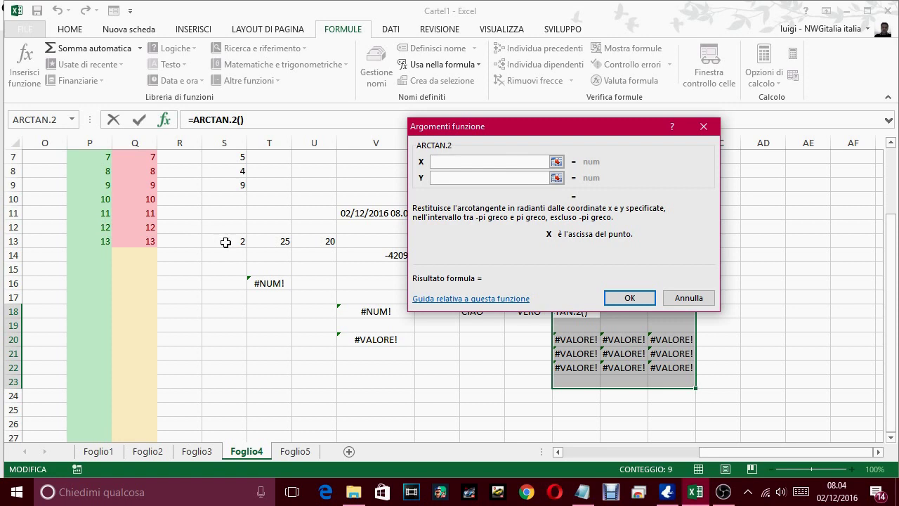
left_click(226, 241)
left_click(489, 178)
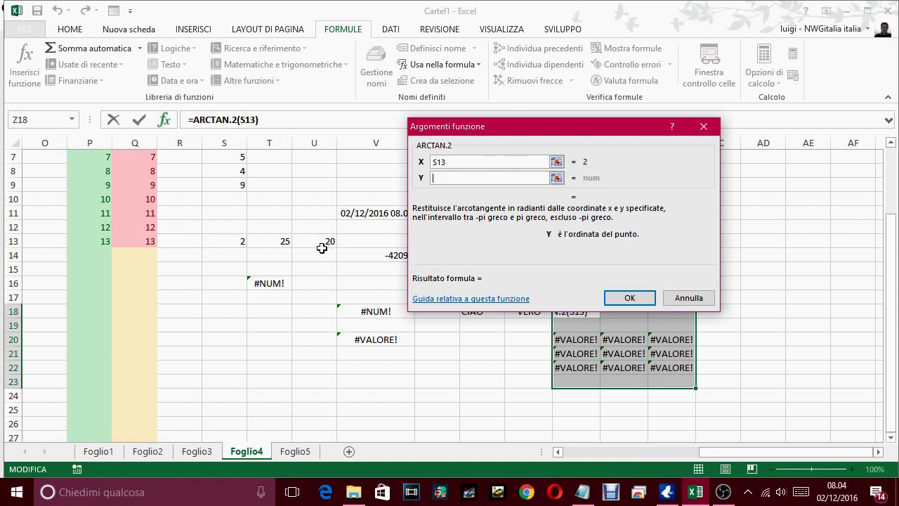
left_click(279, 243)
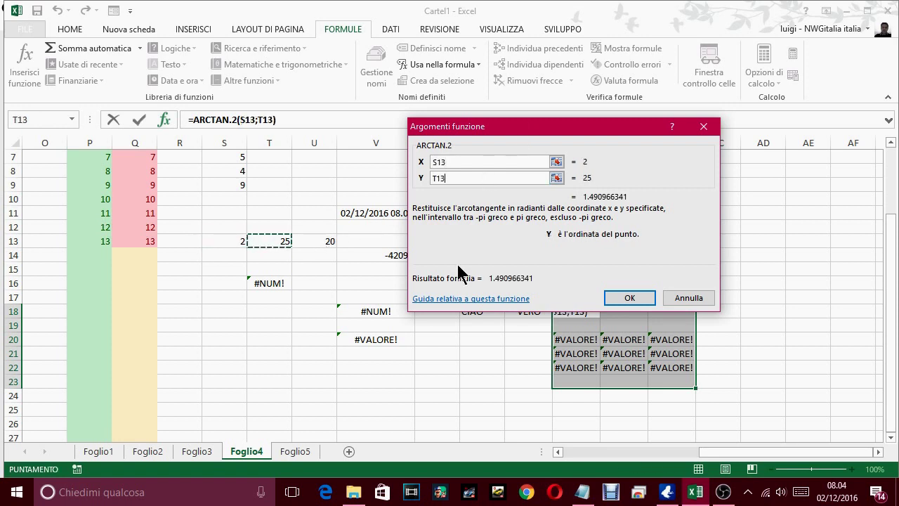
left_click(630, 298)
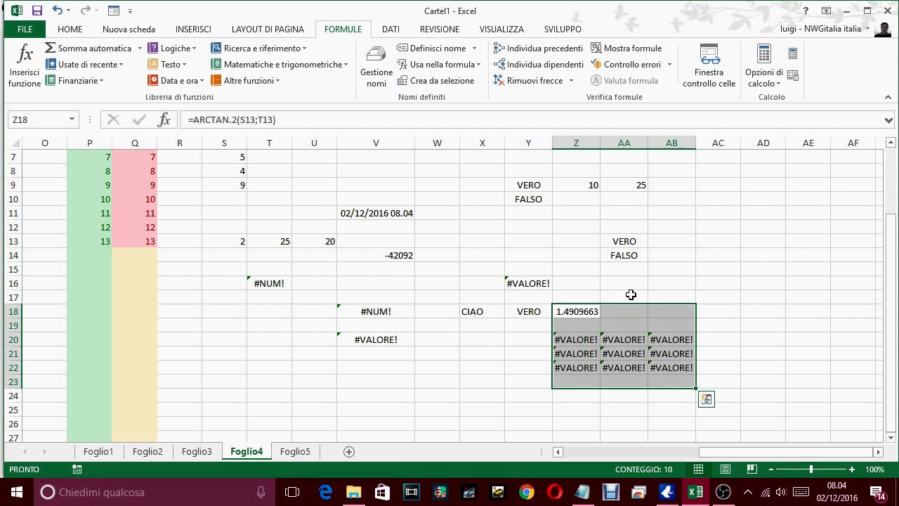
left_click(628, 287)
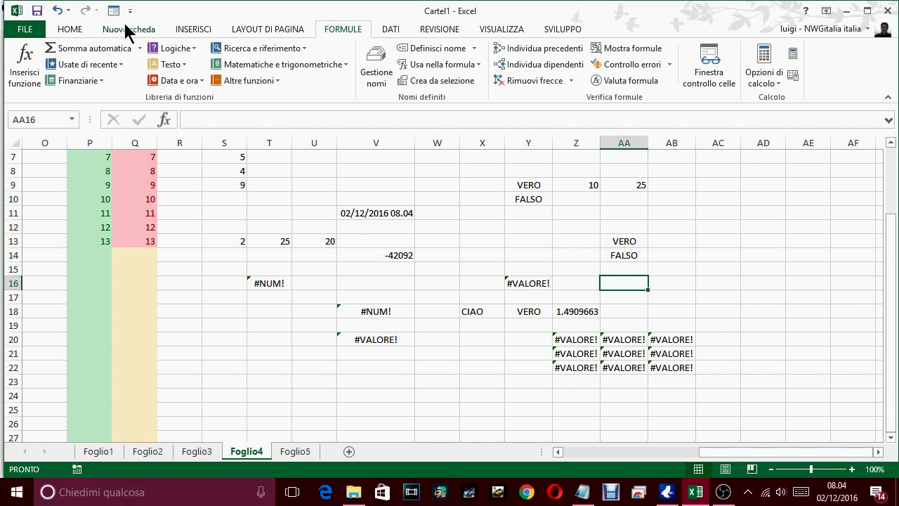
Insert the MINUSC text function in cell S18 with X18 as its text, and reselect S18 to check the formula
left_click(211, 311)
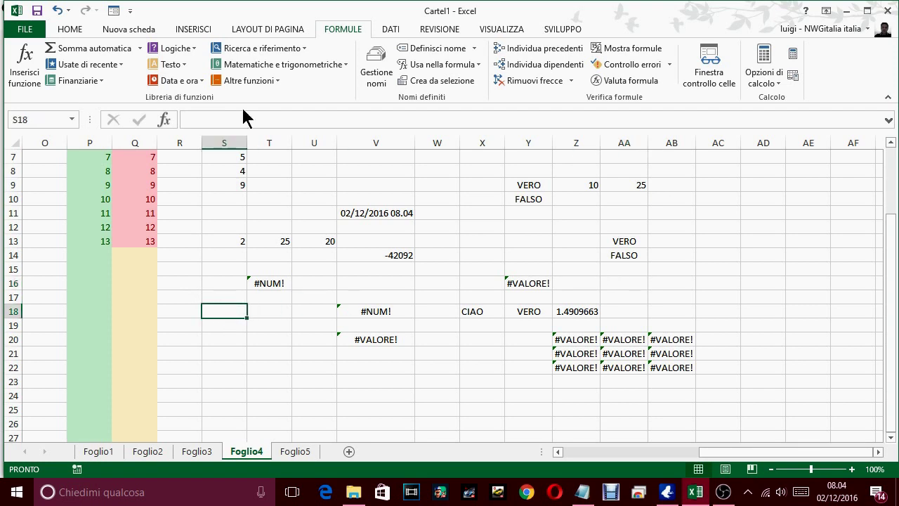
left_click(178, 65)
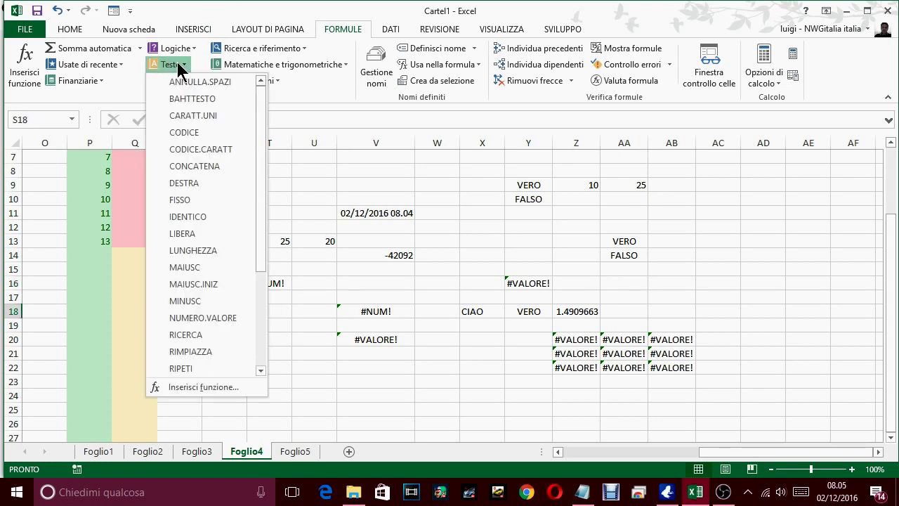
left_click(184, 300)
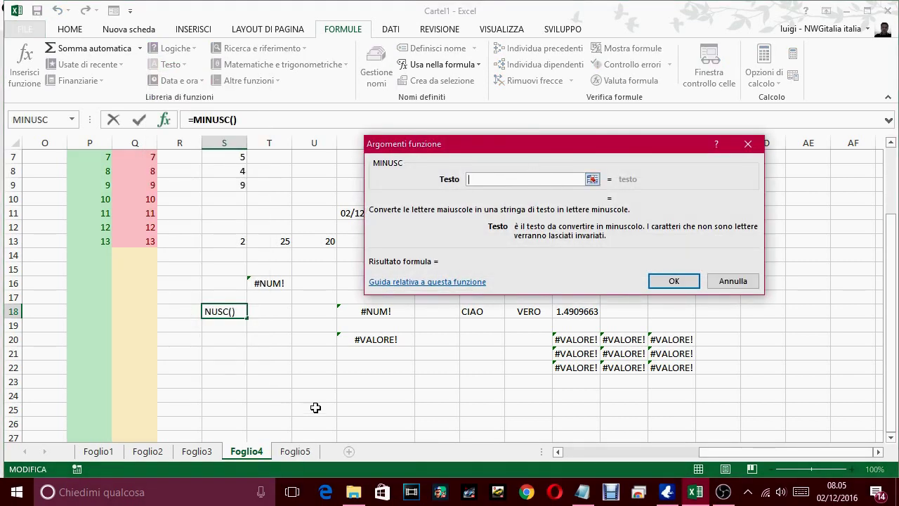
left_click(479, 312)
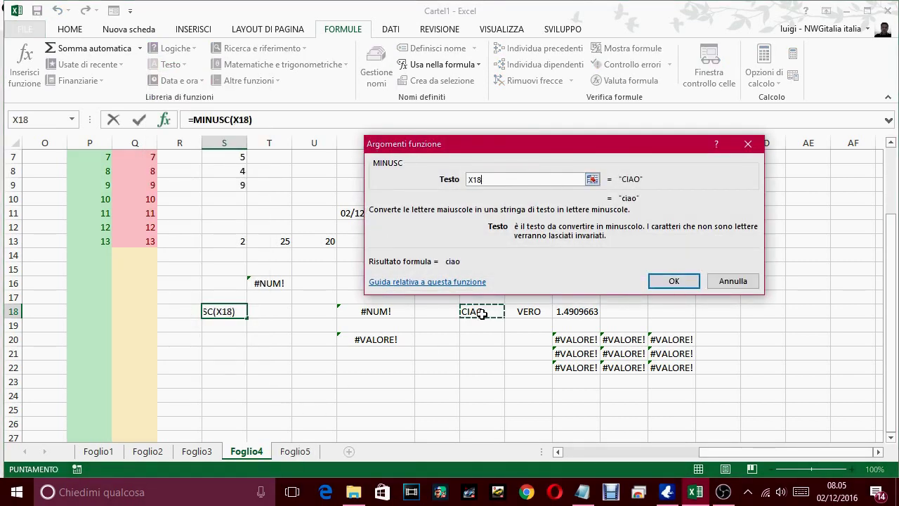
left_click(683, 282)
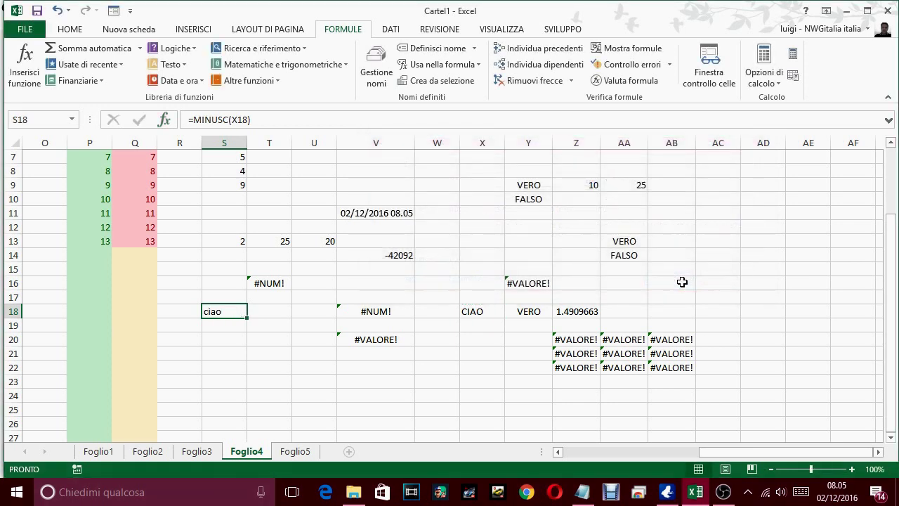
left_click(264, 327)
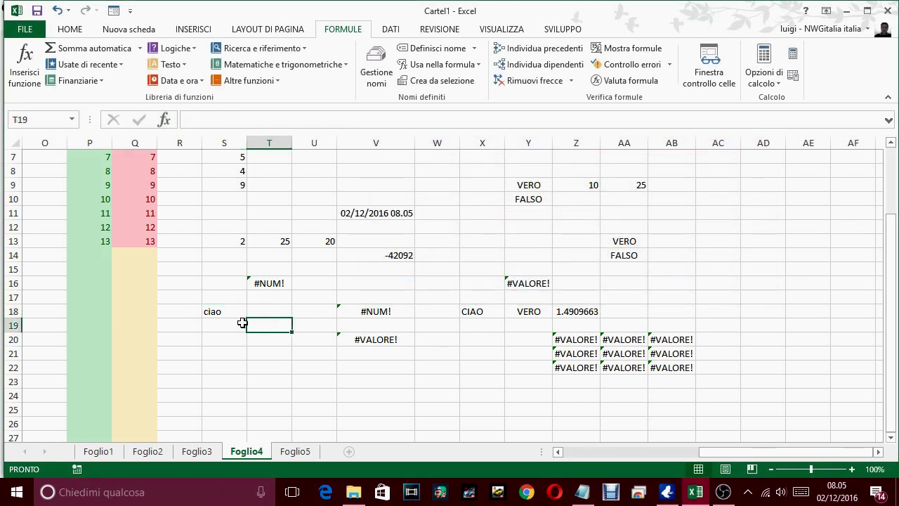
left_click(228, 313)
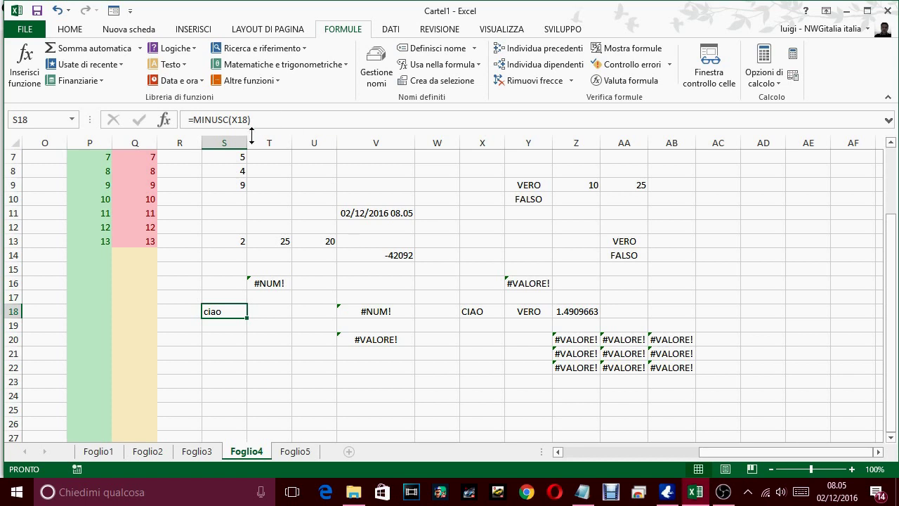
Insert the DESTRA text function in cell Y11 with S18 as the text and T13 as the number of characters
left_click(527, 214)
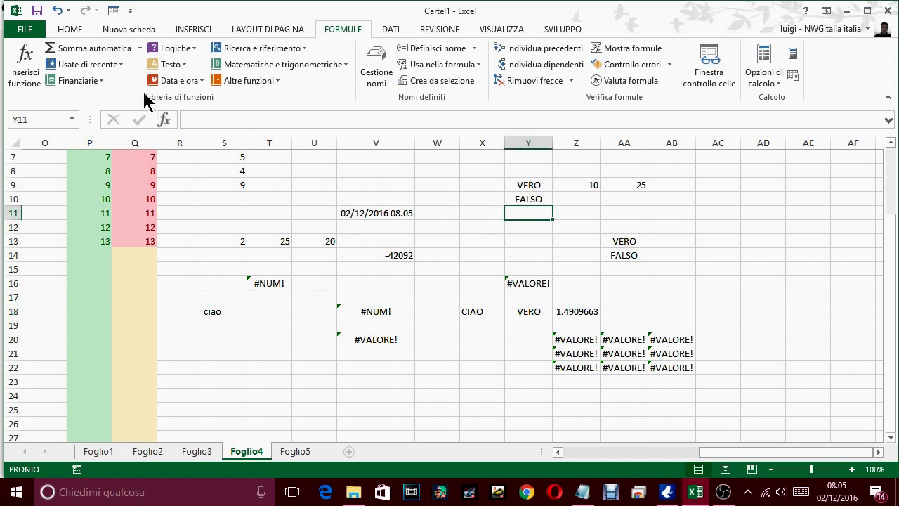
left_click(172, 69)
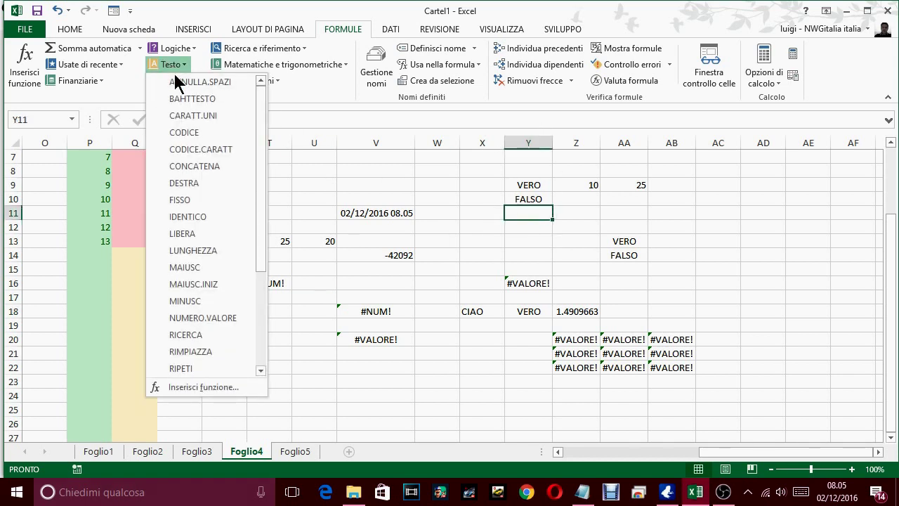
left_click(203, 183)
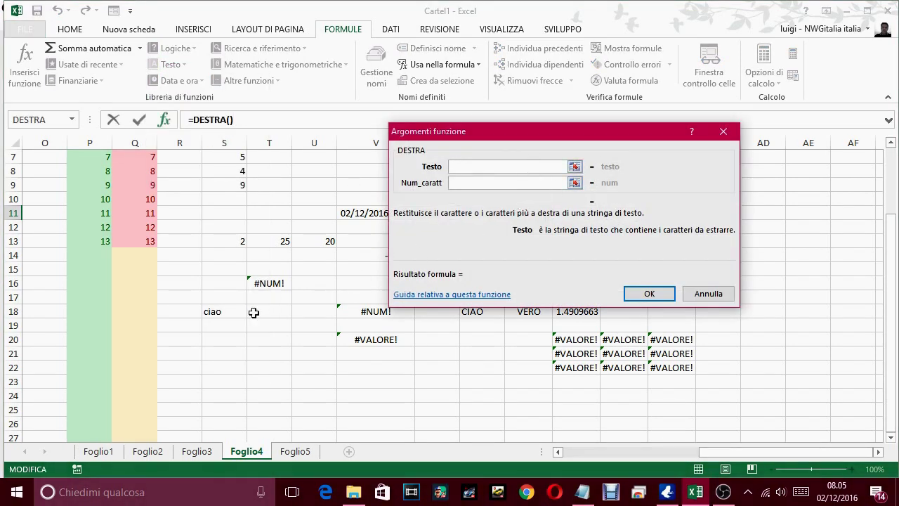
left_click(232, 316)
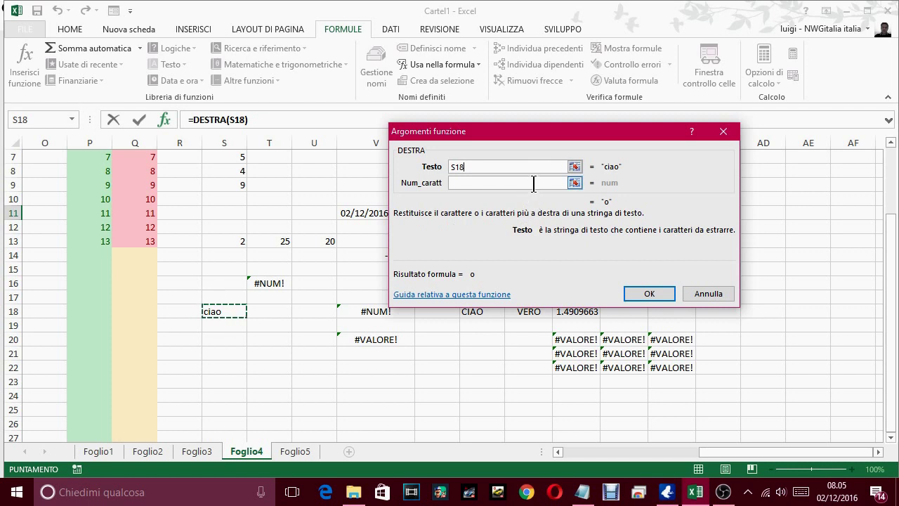
left_click(555, 182)
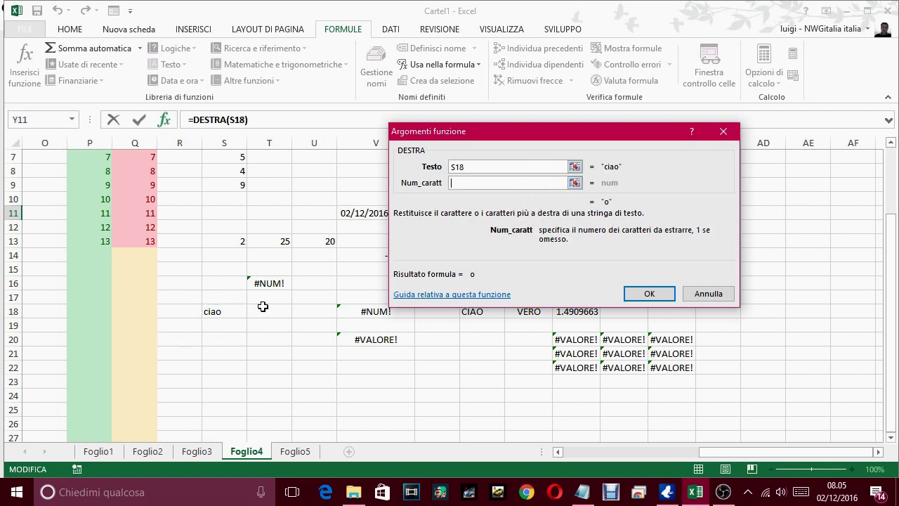
left_click(282, 242)
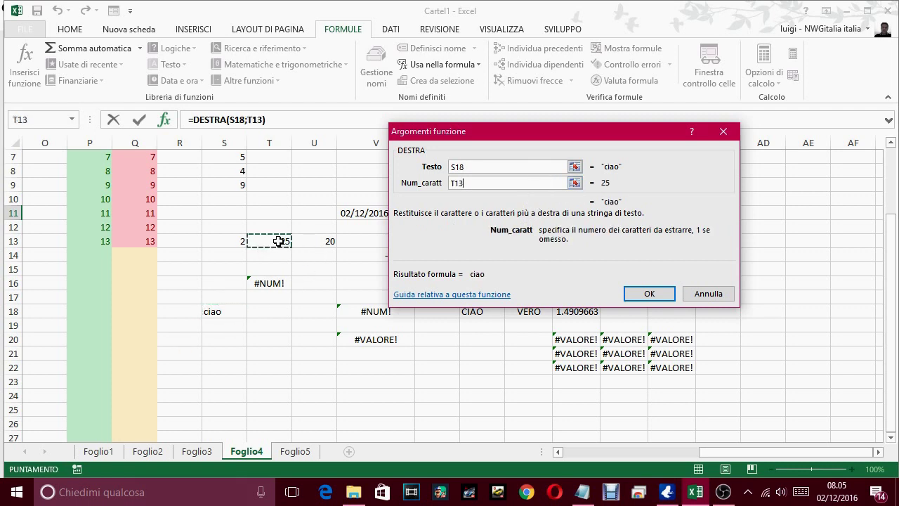
left_click(640, 293)
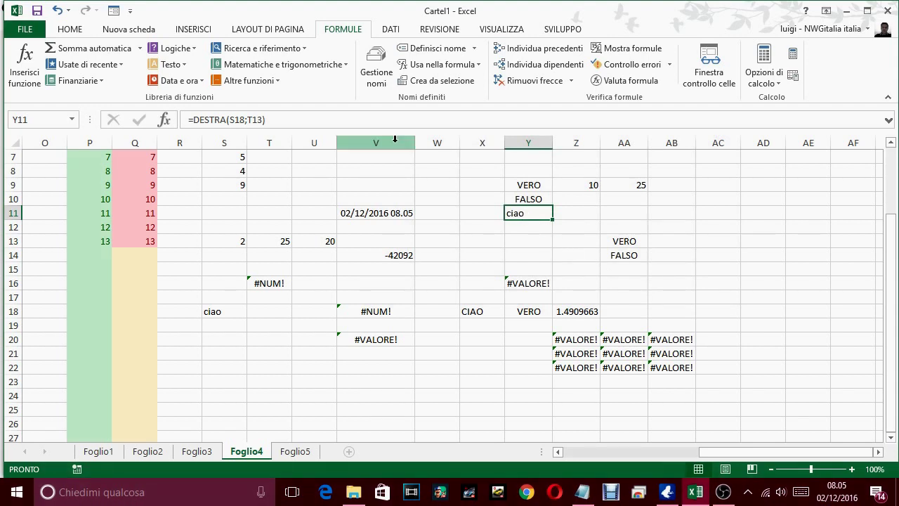
Add a second DESTRA function to Y11's formula, with "LA BANDA DEGLI ONESTI" as the text and 2 characters to extract
left_click(62, 64)
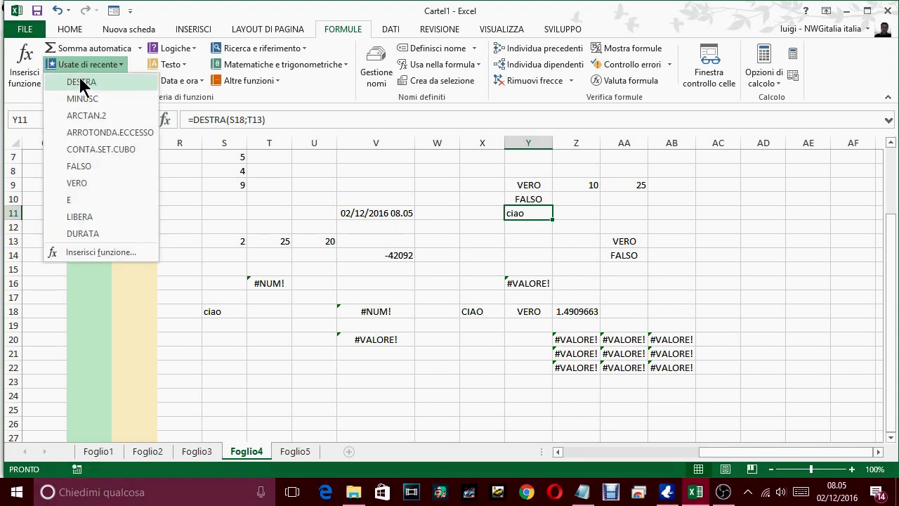
left_click(76, 82)
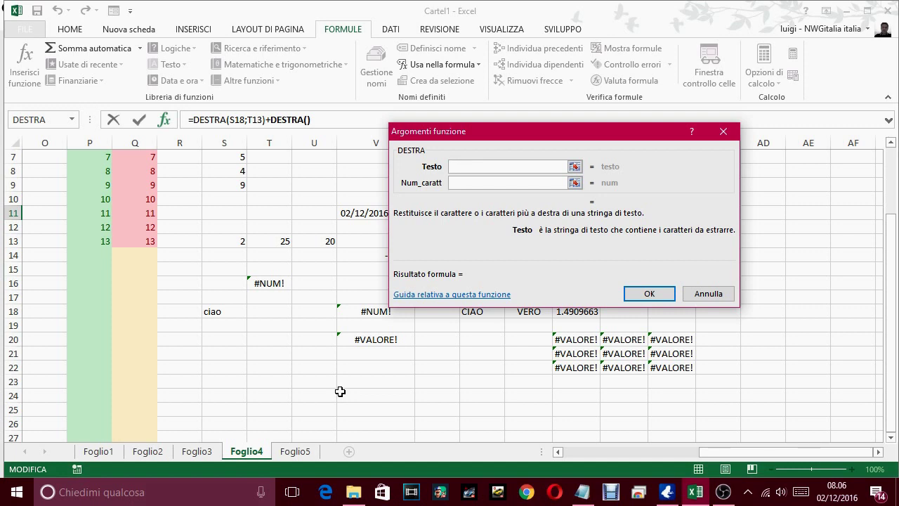
left_click(374, 398)
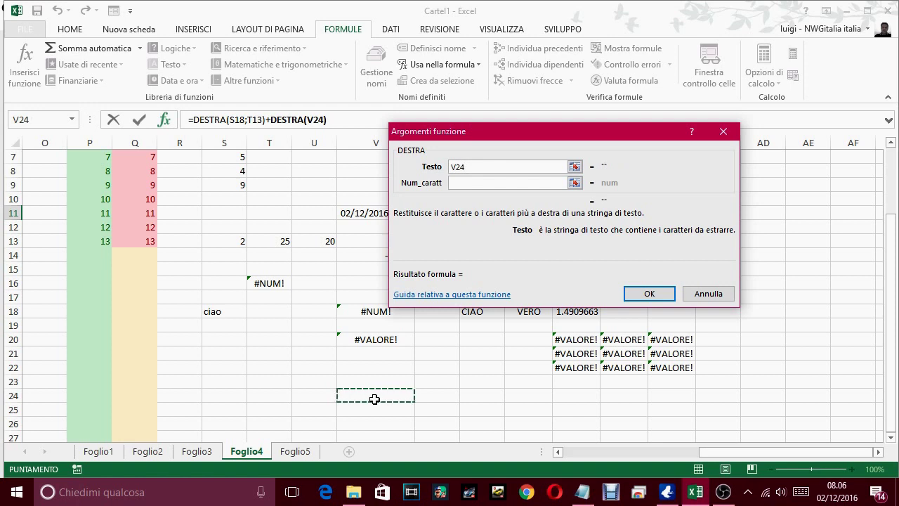
type("LAB")
key("BackSpace")
key("BackSpace")
key("BackSpace")
key("BackSpace")
key("BackSpace")
key("BackSpace")
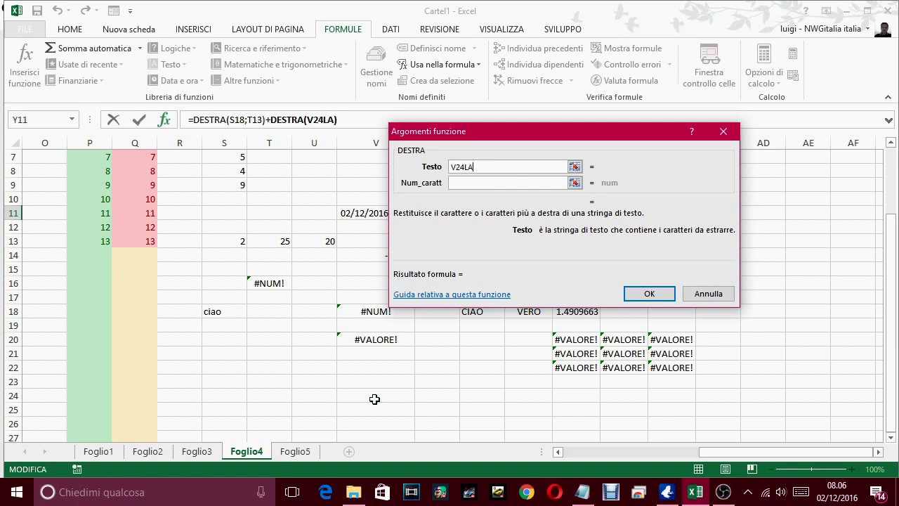
type("LA BANDA DEGLI ONESTI")
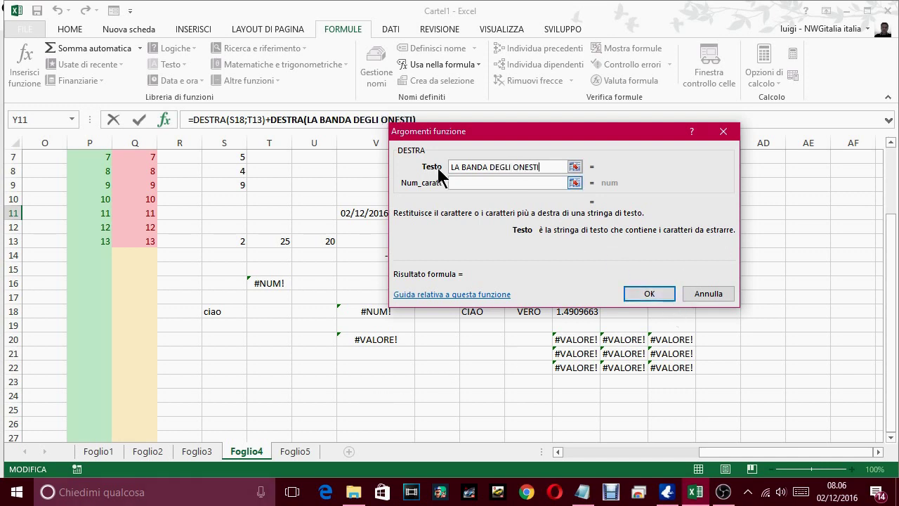
left_click(458, 182)
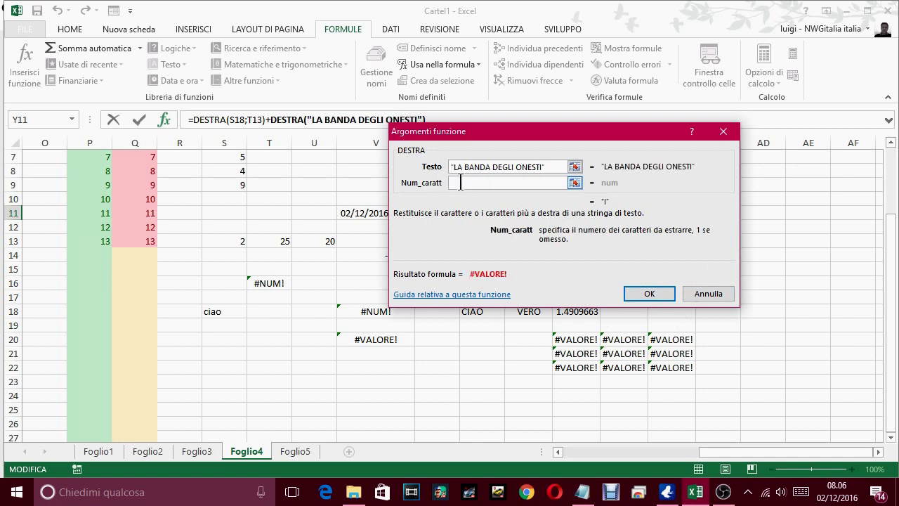
type("2")
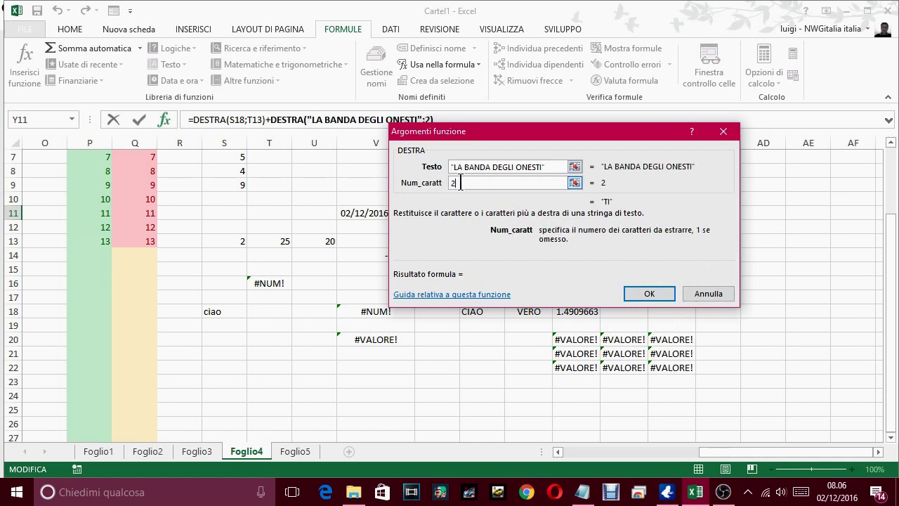
left_click(650, 293)
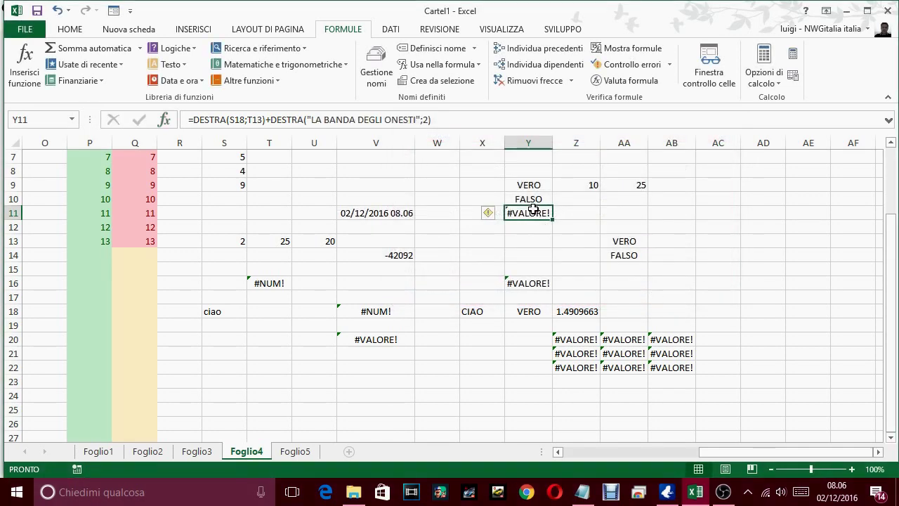
Open the help article about the error in cell Y11, and close it after reading
left_click(490, 213)
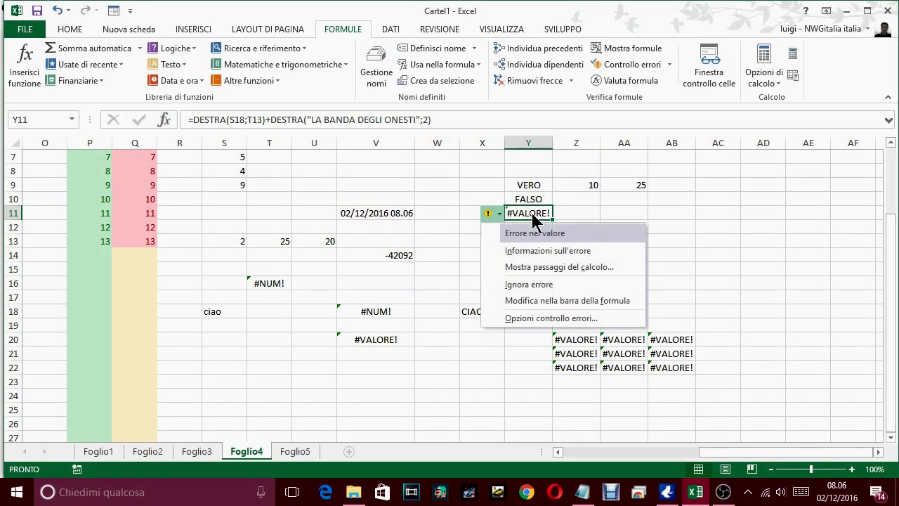
left_click(544, 250)
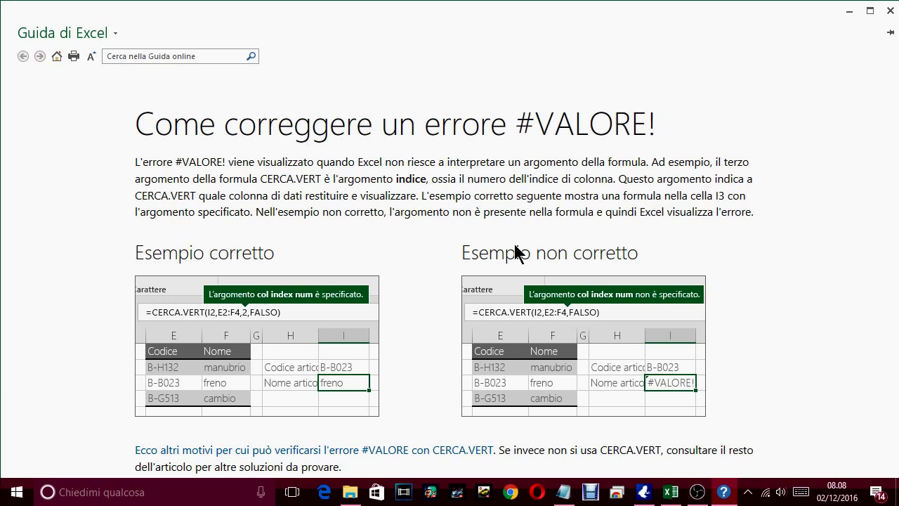
left_click(891, 11)
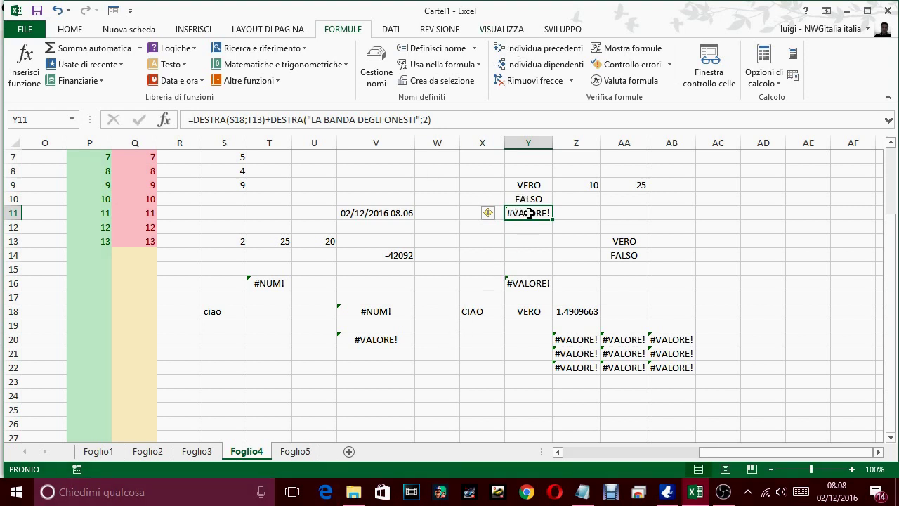
Replace the formula in cell Y11 with the text AB, and reselect the cell to check it
type("A")
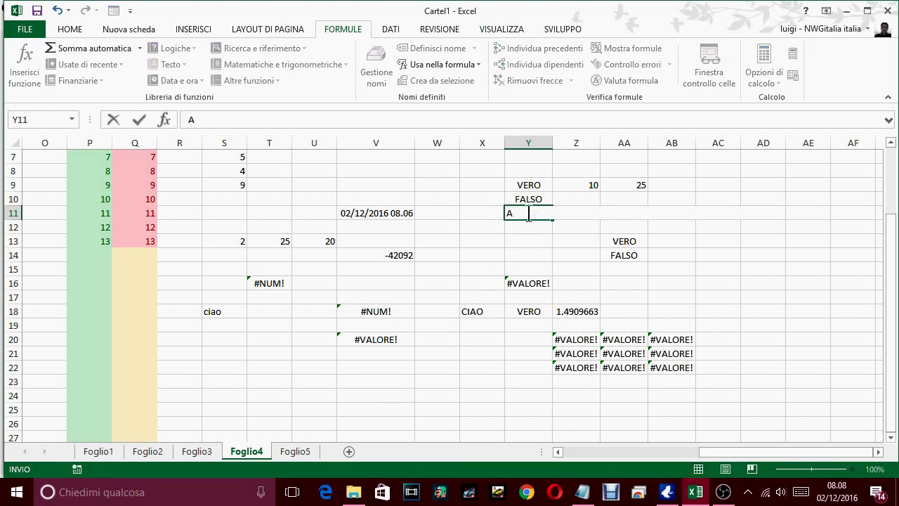
type("B")
key("Return")
left_click(525, 211)
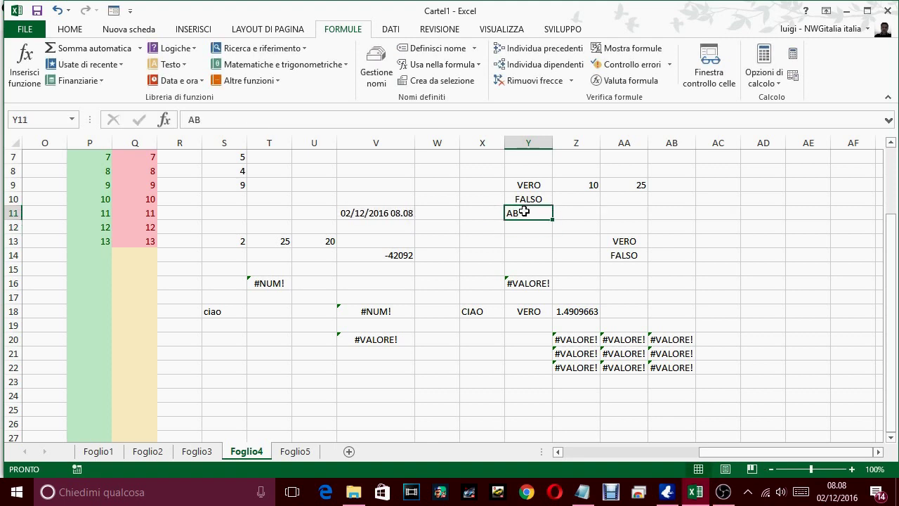
Check the date and time formula in cell V11, and enter =ADESSO() in cell U23
left_click(386, 213)
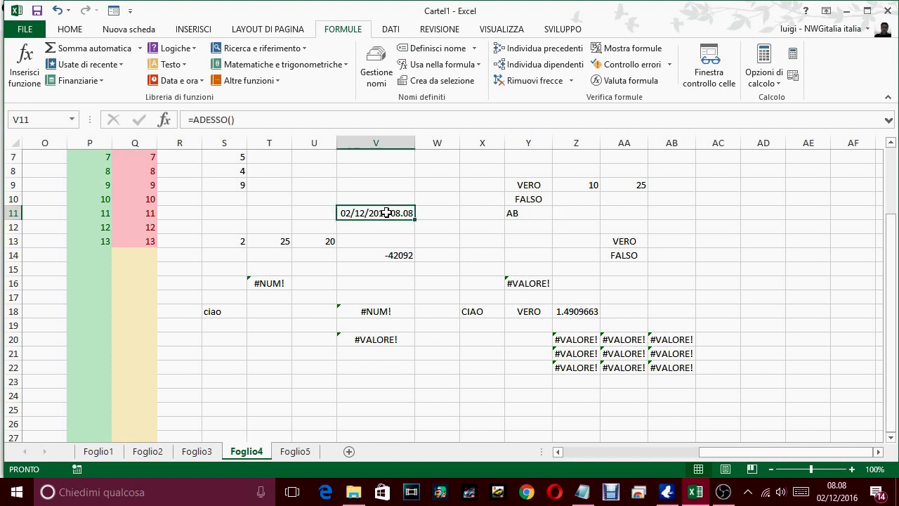
left_click(300, 383)
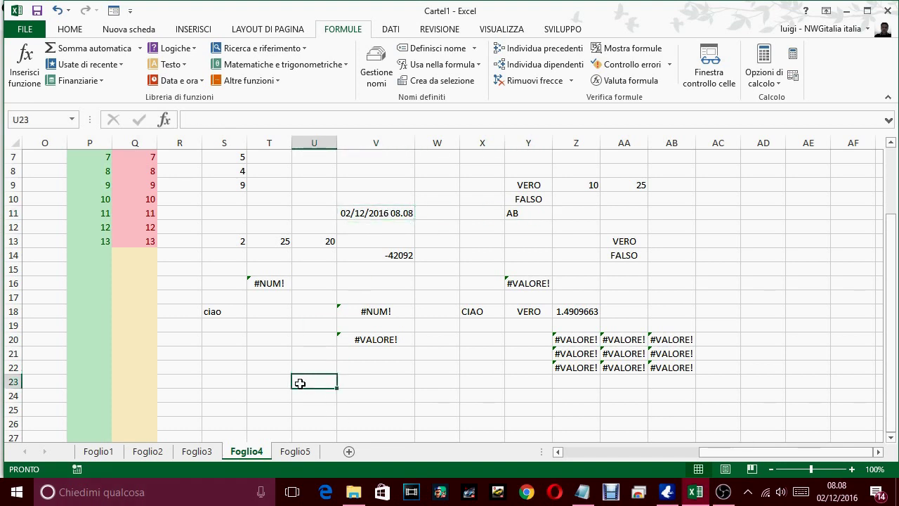
type("=ADESSO()")
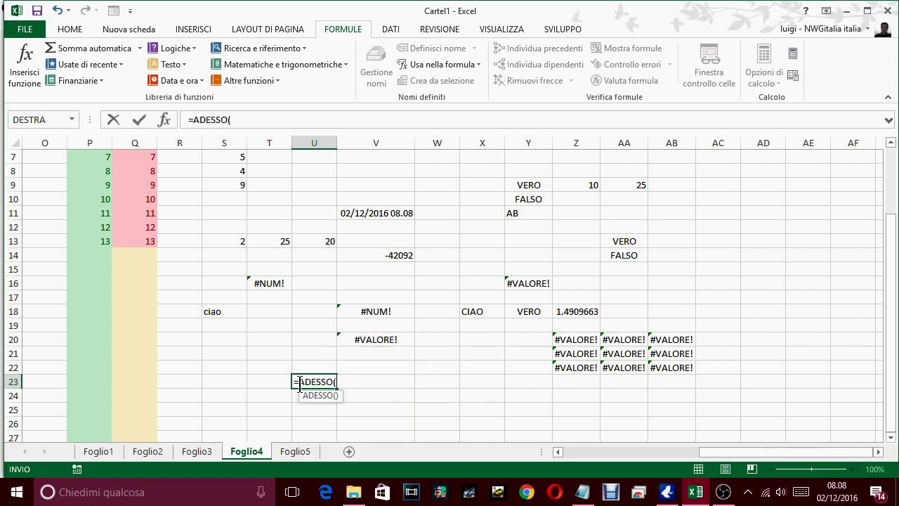
key("Return")
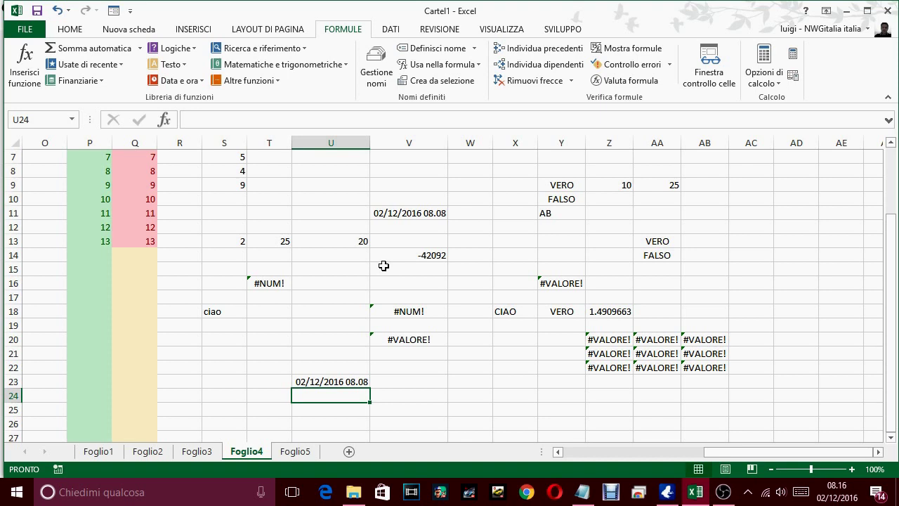
Close the Cartel1 workbook without saving the changes
left_click(879, 12)
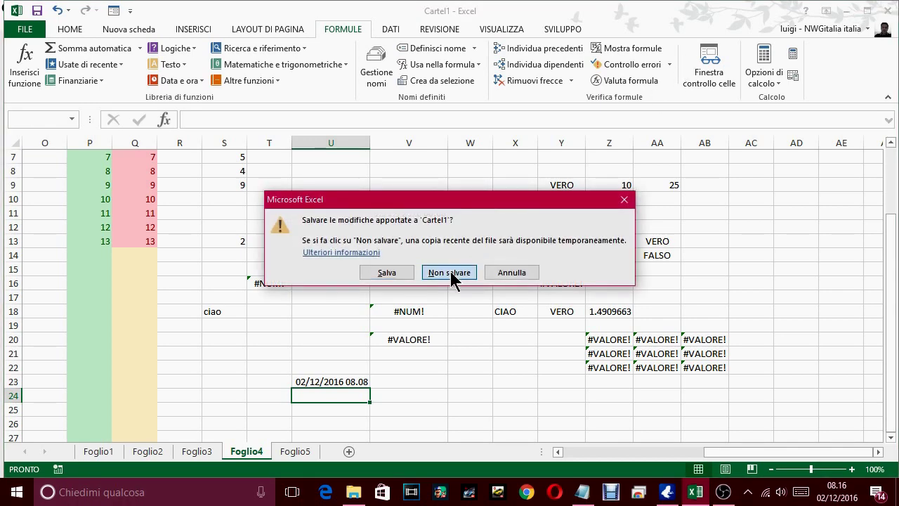
left_click(454, 272)
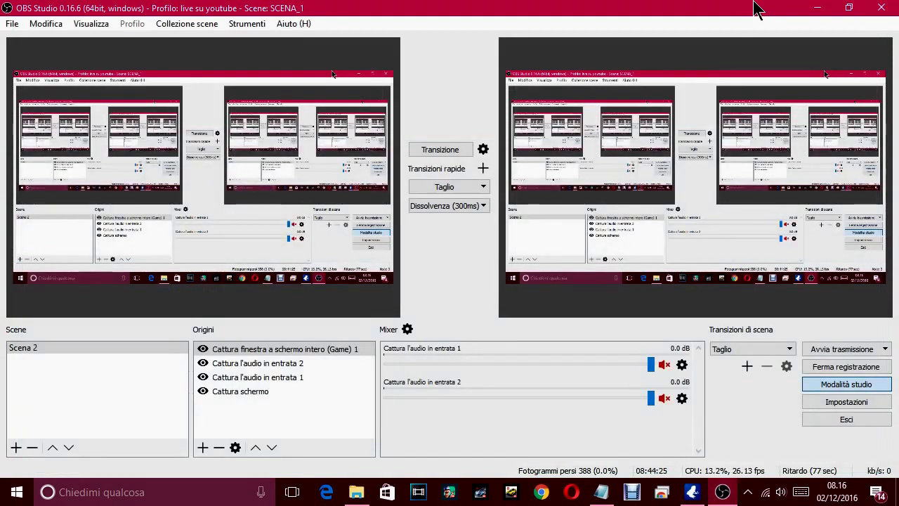